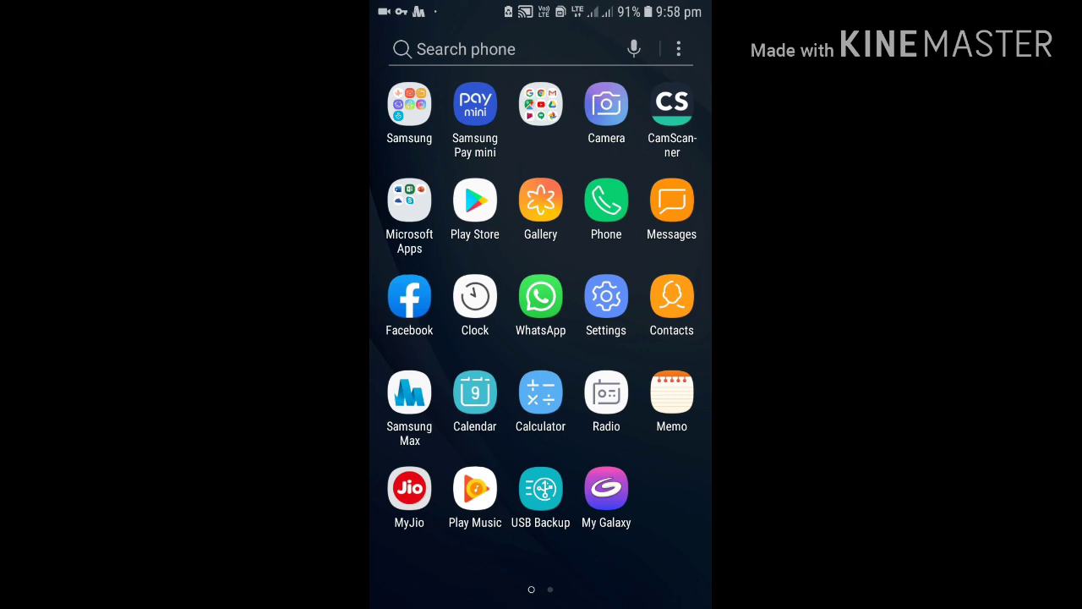
- Open Facebook and scroll the feed down to Renault's sponsored car video ad
click(409, 296)
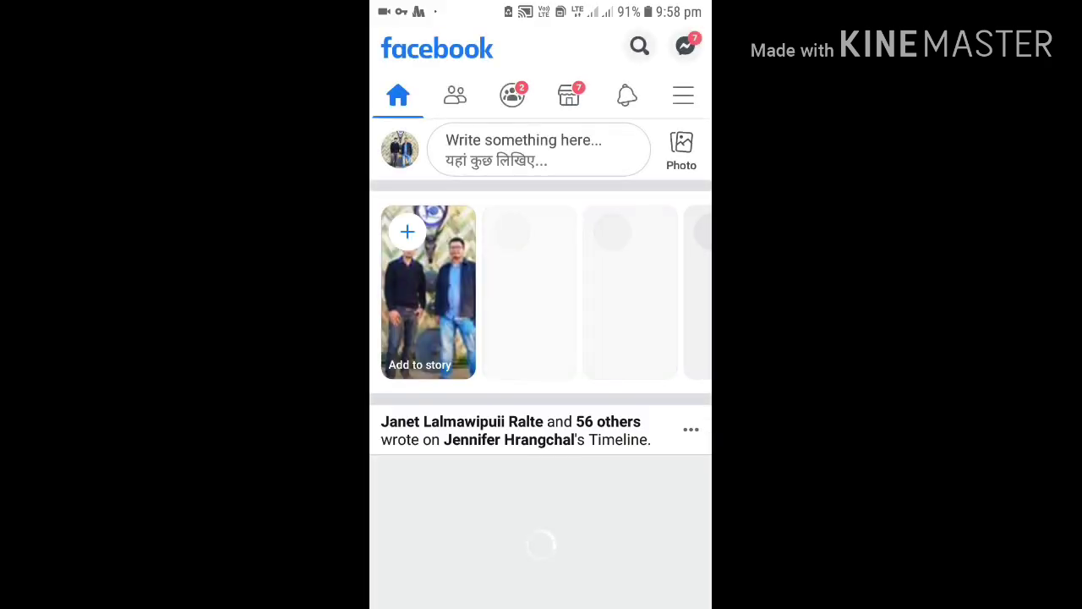
scroll(541, 338, down, 5)
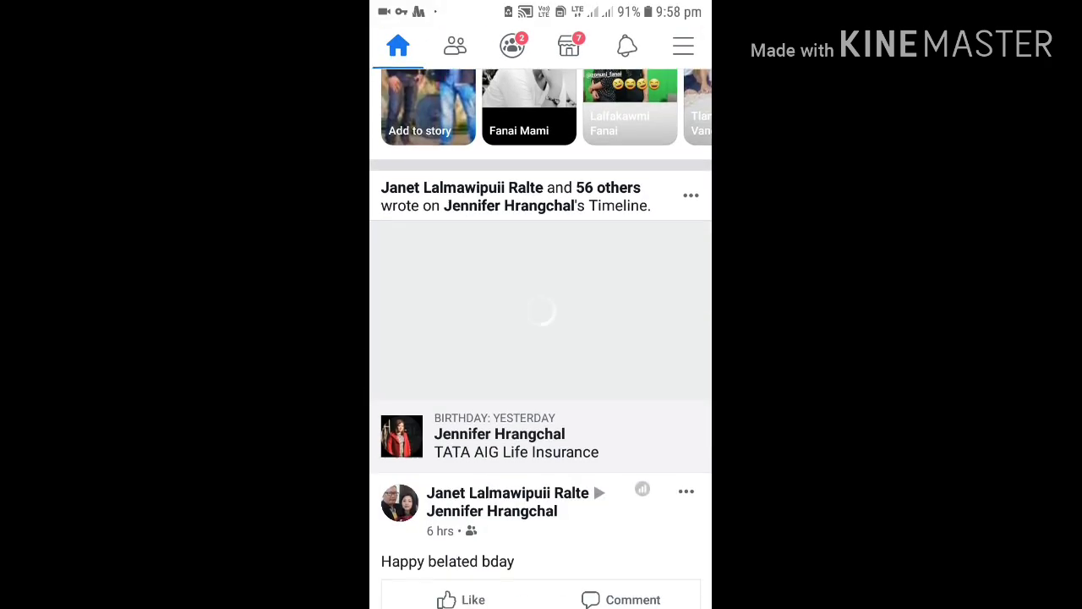
scroll(542, 338, down, 3)
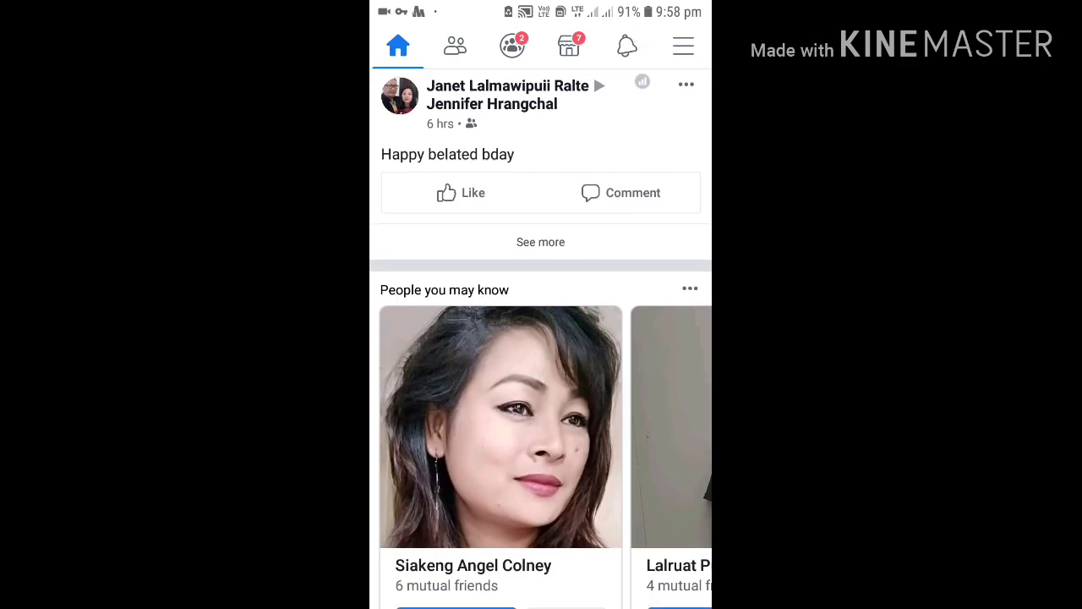
scroll(541, 338, down, 5)
scroll(541, 338, down, 3)
scroll(542, 338, down, 5)
scroll(541, 338, down, 3)
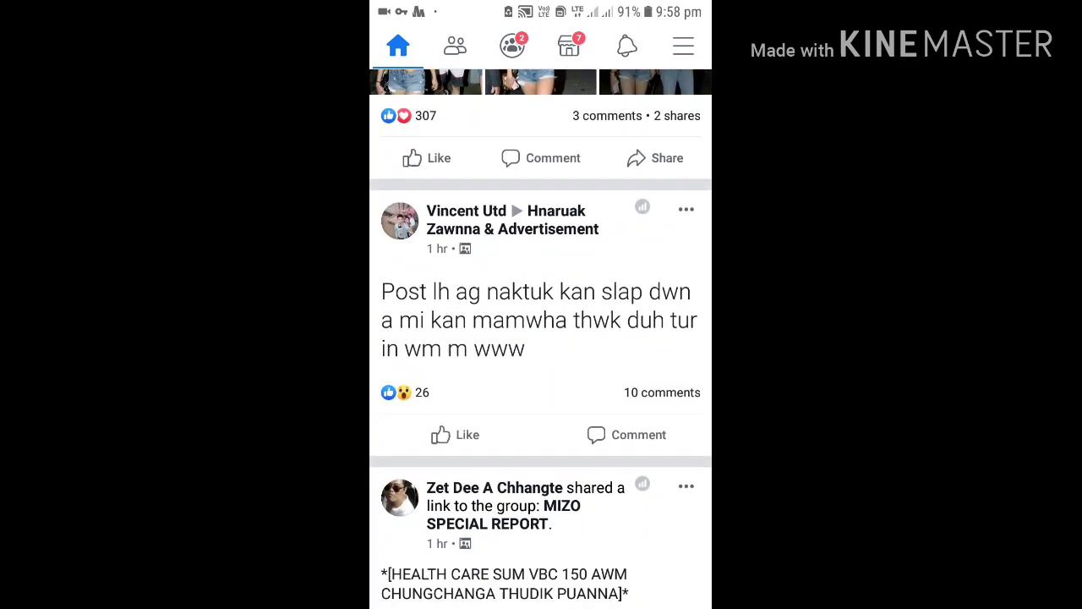
scroll(541, 338, down, 3)
scroll(541, 338, down, 5)
scroll(542, 338, down, 2)
scroll(541, 339, down, 5)
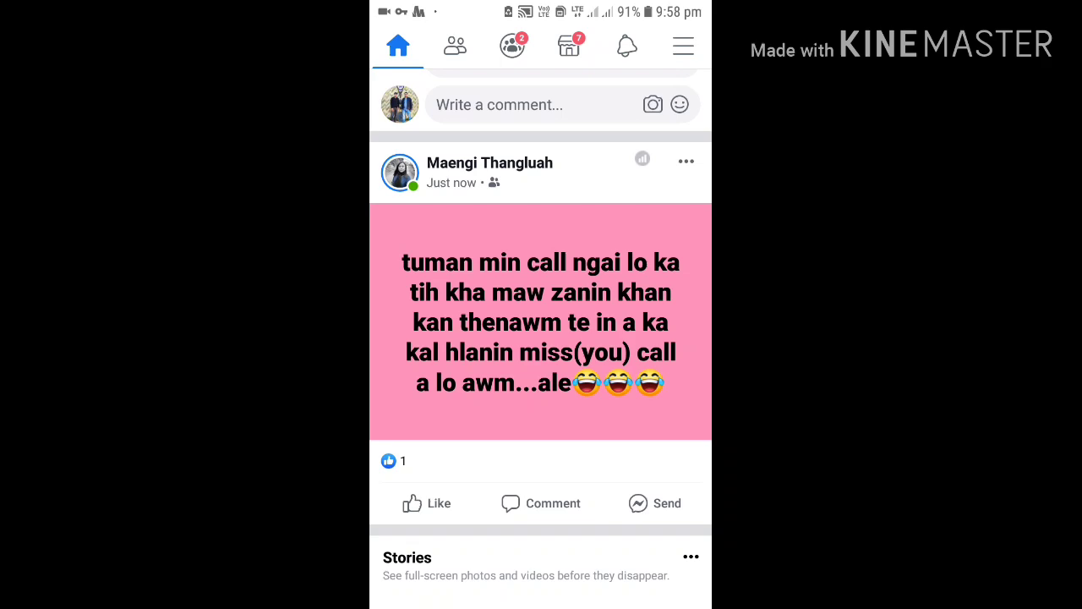
scroll(541, 338, down, 3)
scroll(541, 338, down, 3)
scroll(541, 338, down, 3)
scroll(541, 338, down, 5)
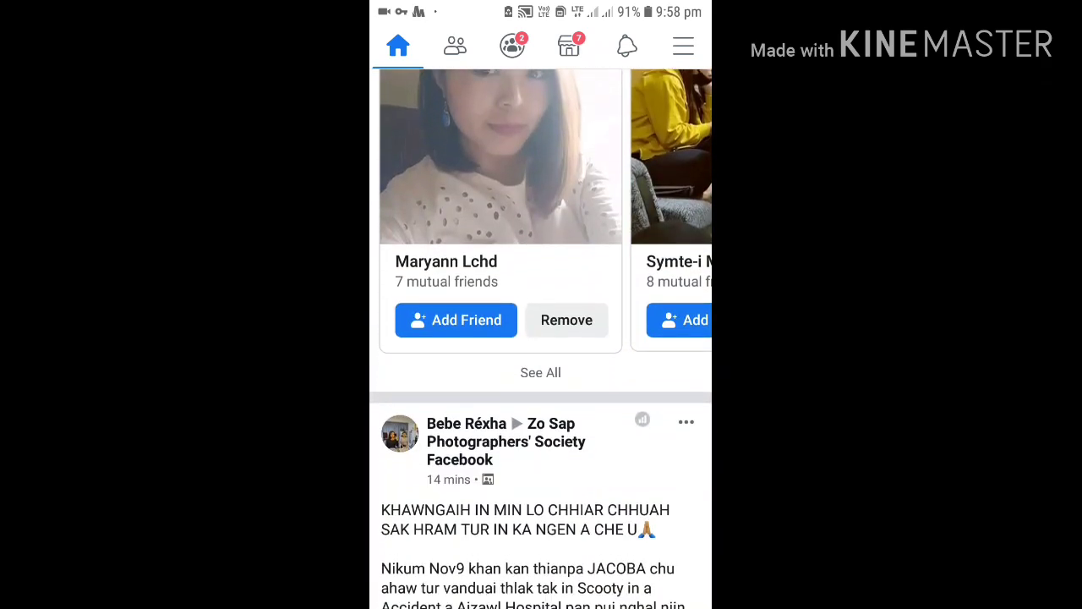
scroll(541, 338, down, 3)
scroll(541, 338, down, 5)
scroll(541, 339, down, 2)
scroll(541, 338, down, 5)
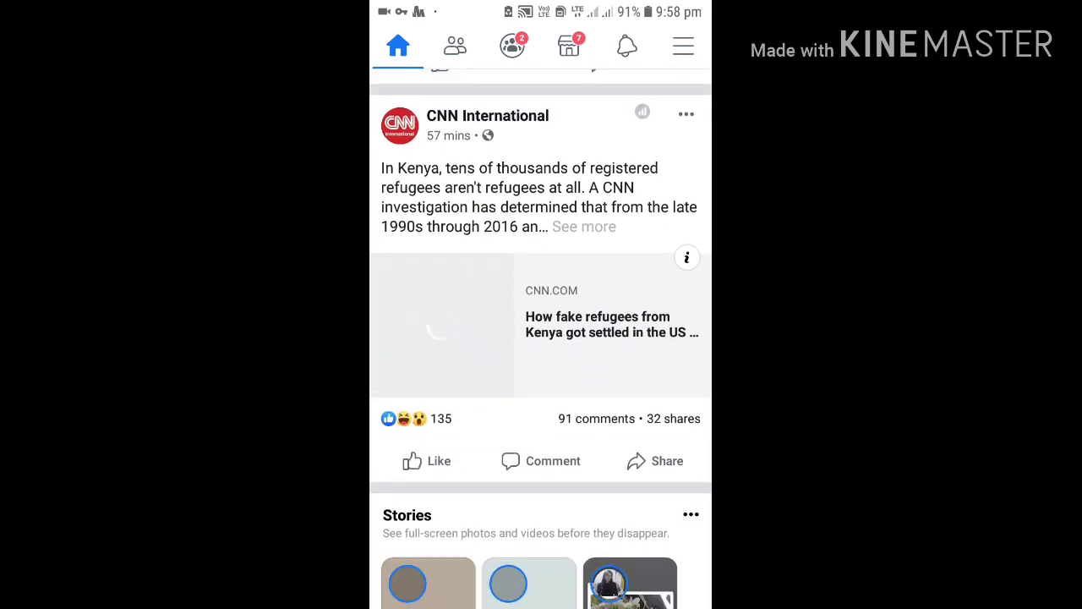
scroll(541, 338, down, 3)
scroll(541, 338, down, 3)
scroll(542, 339, down, 5)
scroll(541, 339, down, 5)
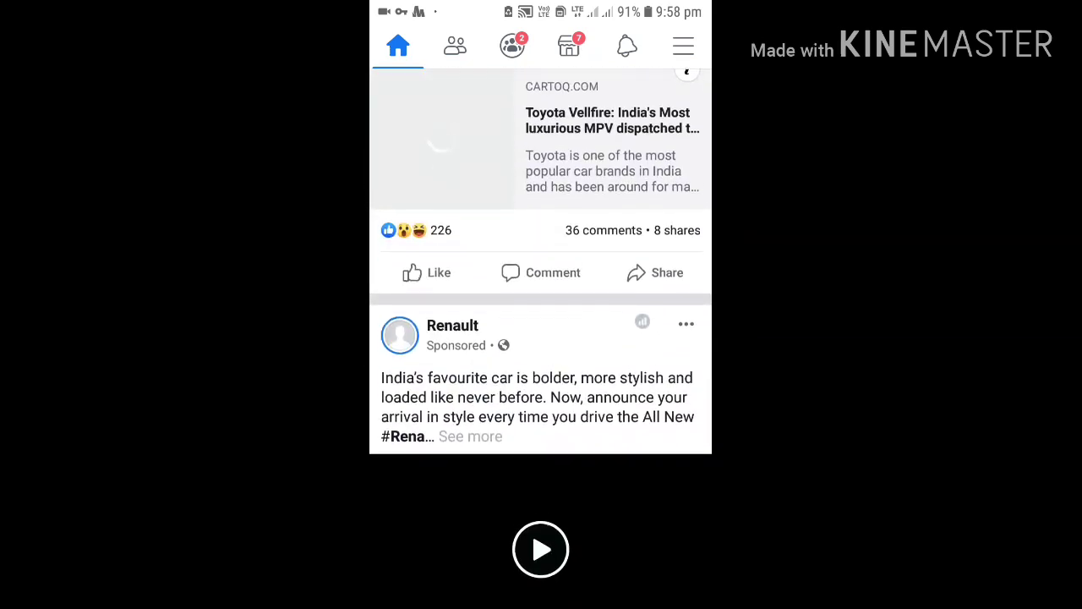
scroll(541, 338, down, 1)
scroll(542, 339, down, 3)
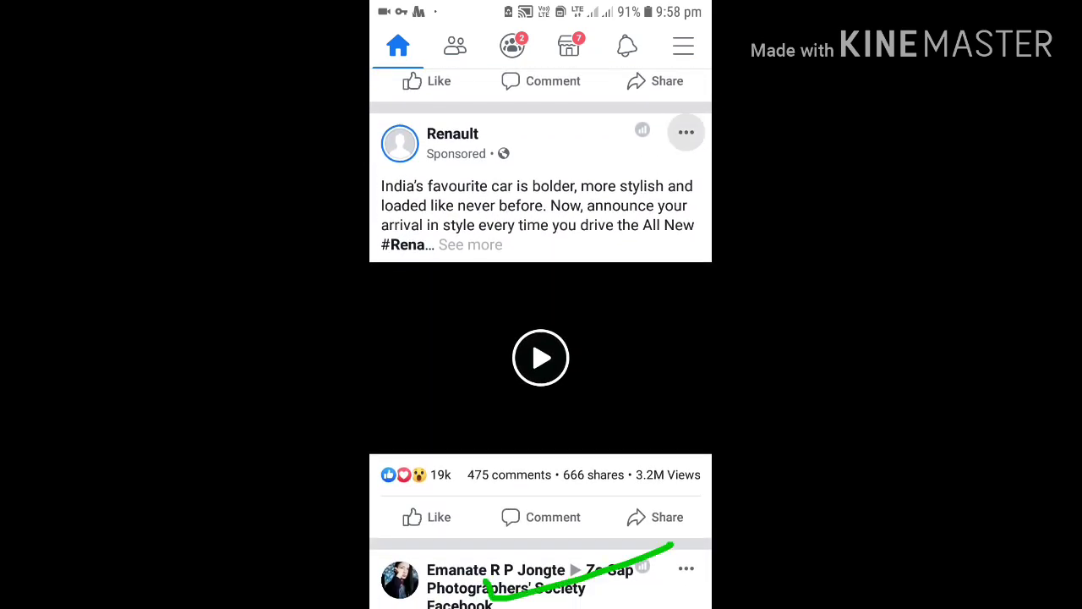
- Copy the Renault ad post's link, then go to Chrome via the Google apps folder
click(686, 132)
click(445, 583)
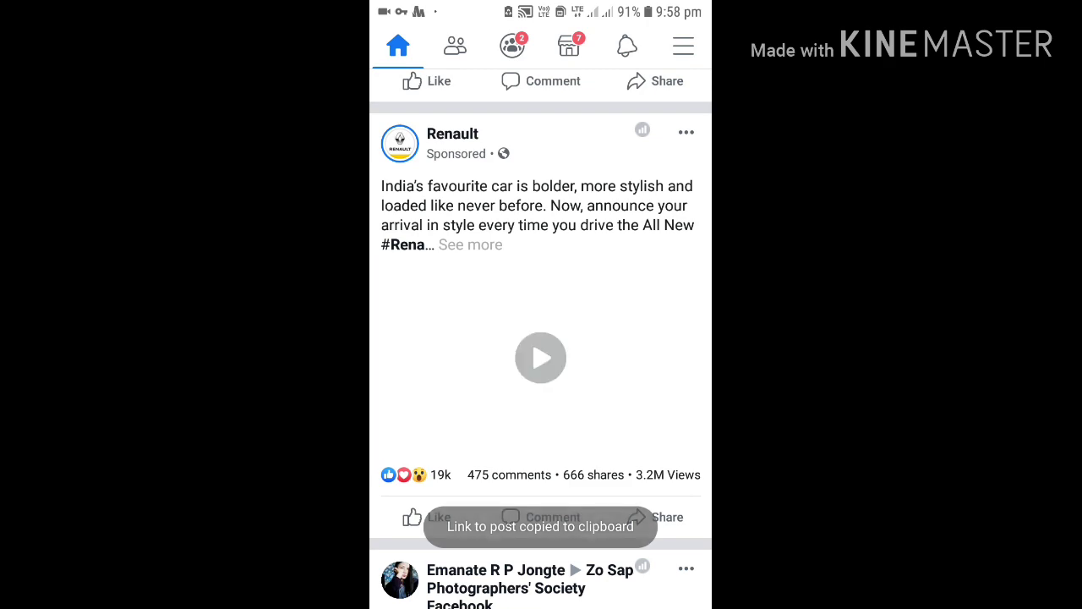
key(super)
drag(540, 465, 541, 211)
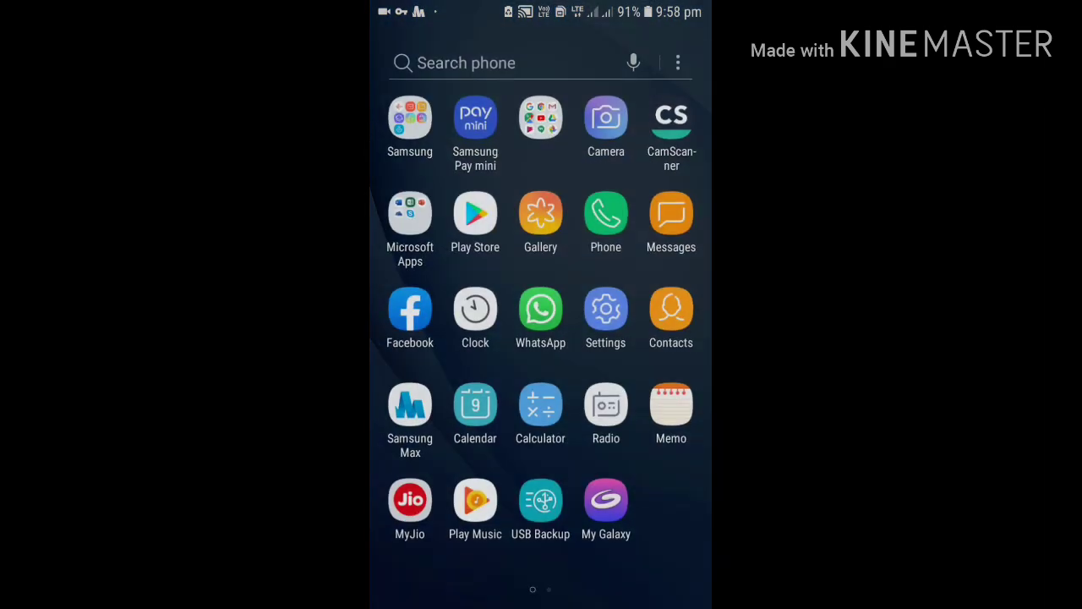
click(541, 103)
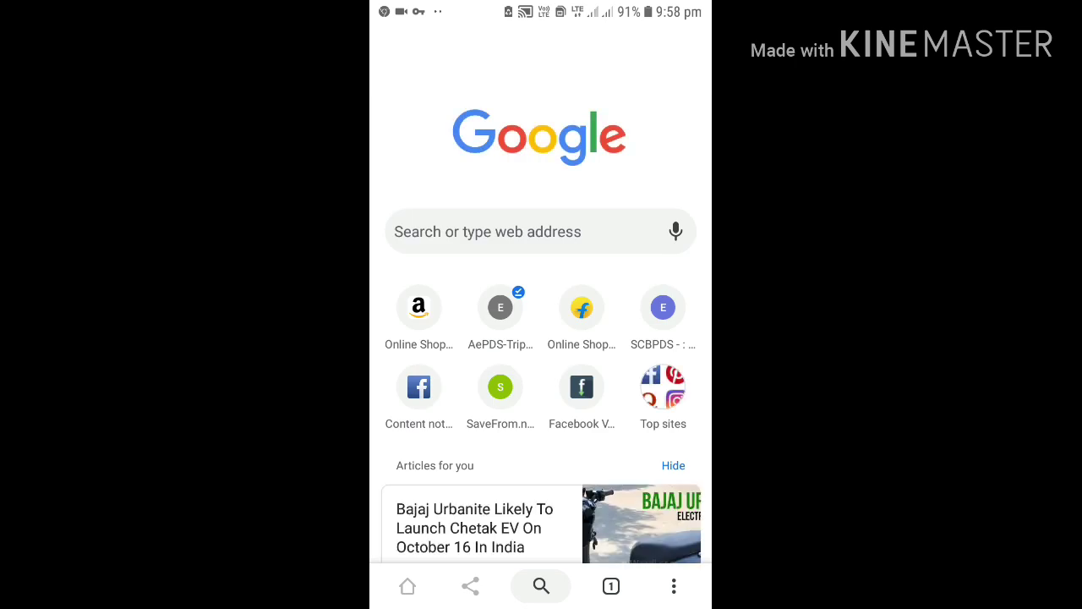
- Load getfvid.com from Chrome's address bar
click(508, 232)
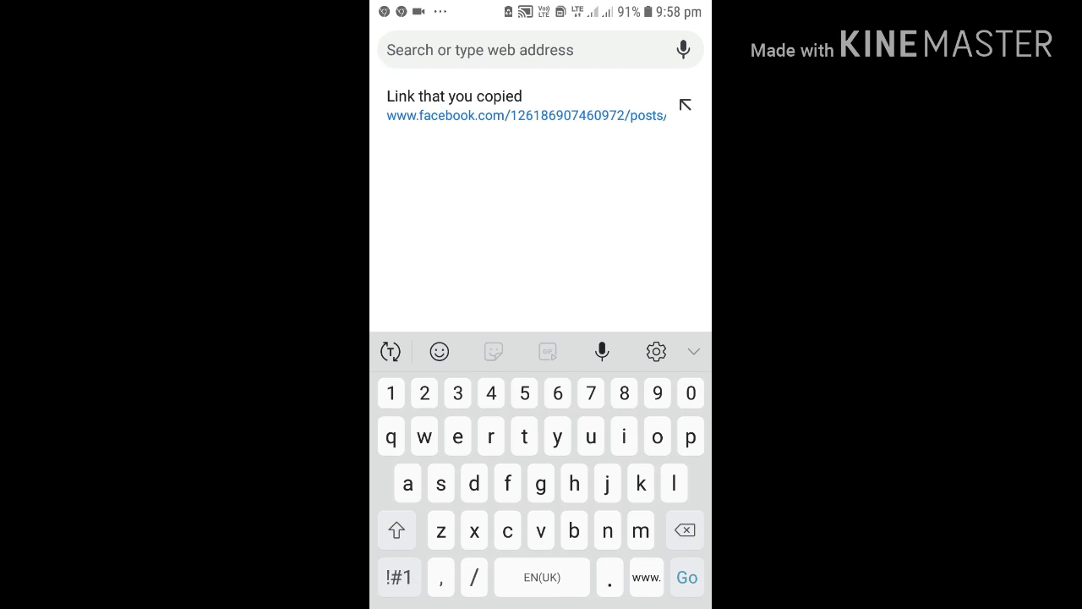
text(get)
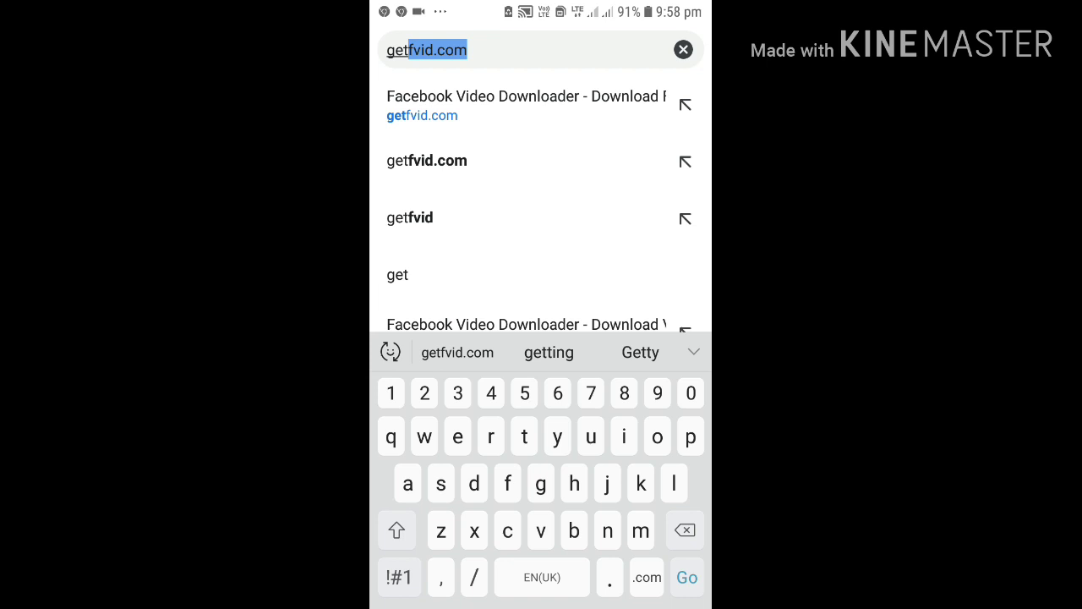
text(fvi)
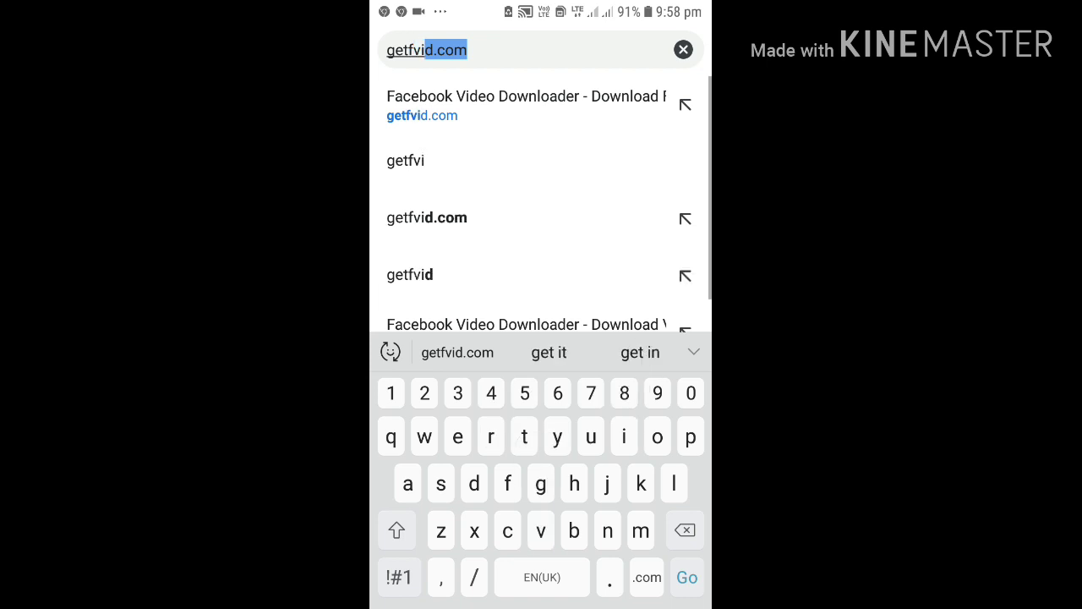
text(d.com)
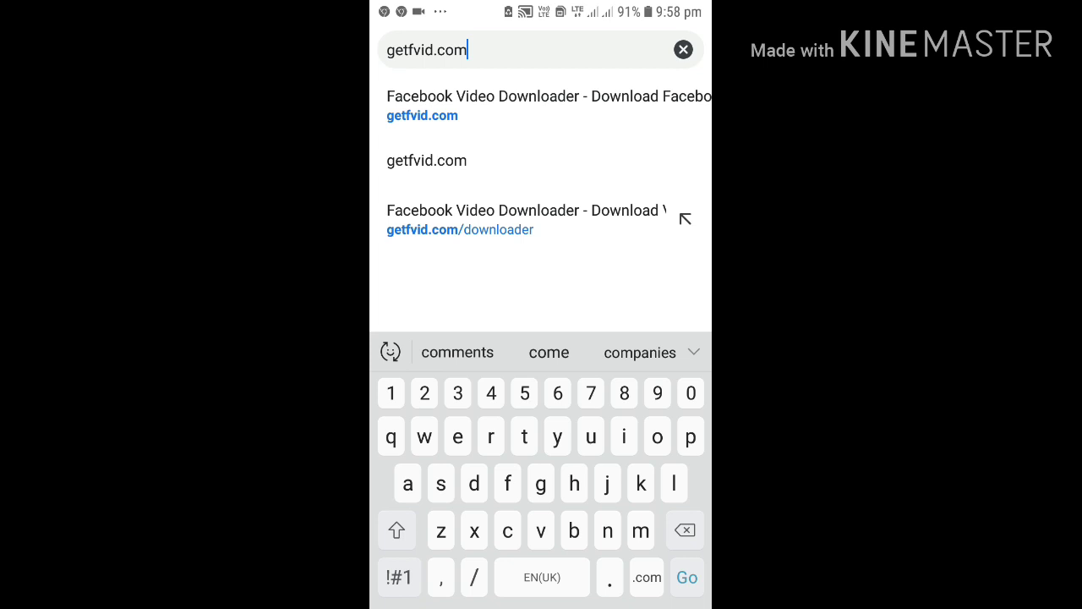
key(Return)
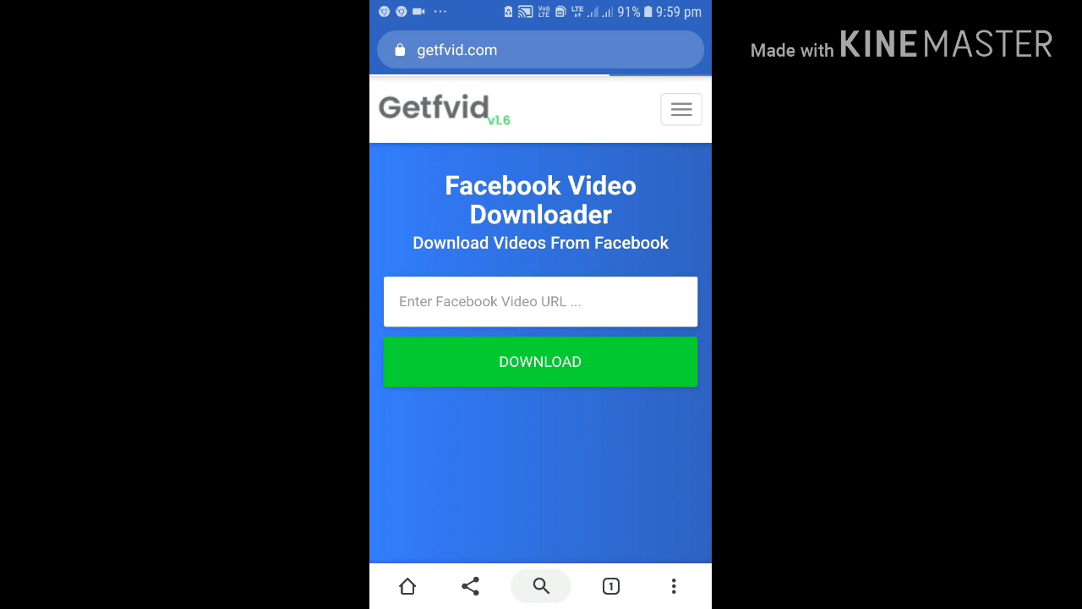
- Paste the copied Facebook post link into Getfvid's URL field and submit it with DOWNLOAD
click(439, 301)
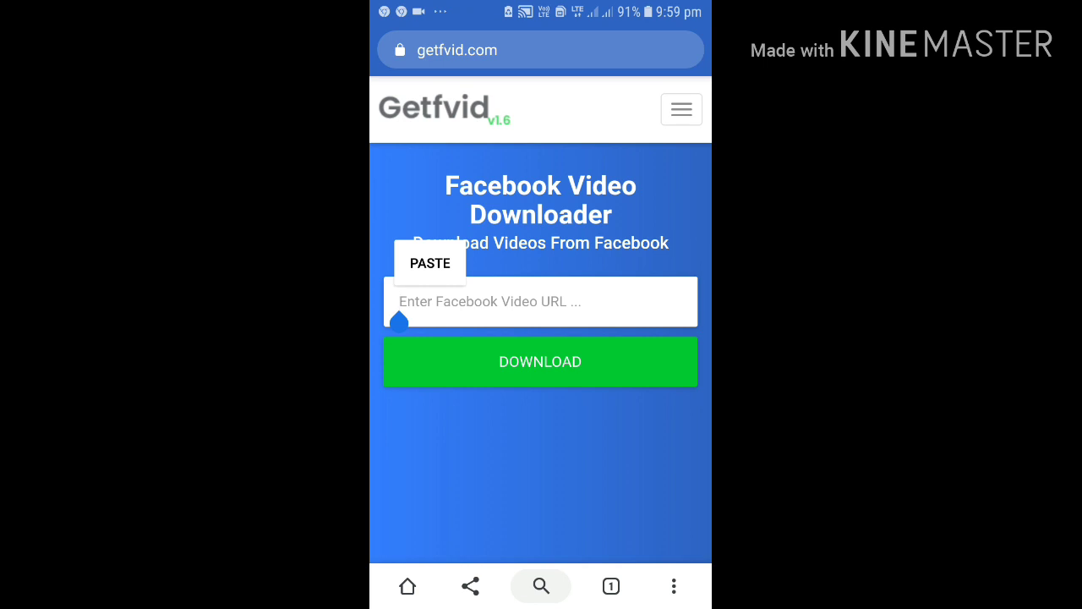
click(429, 263)
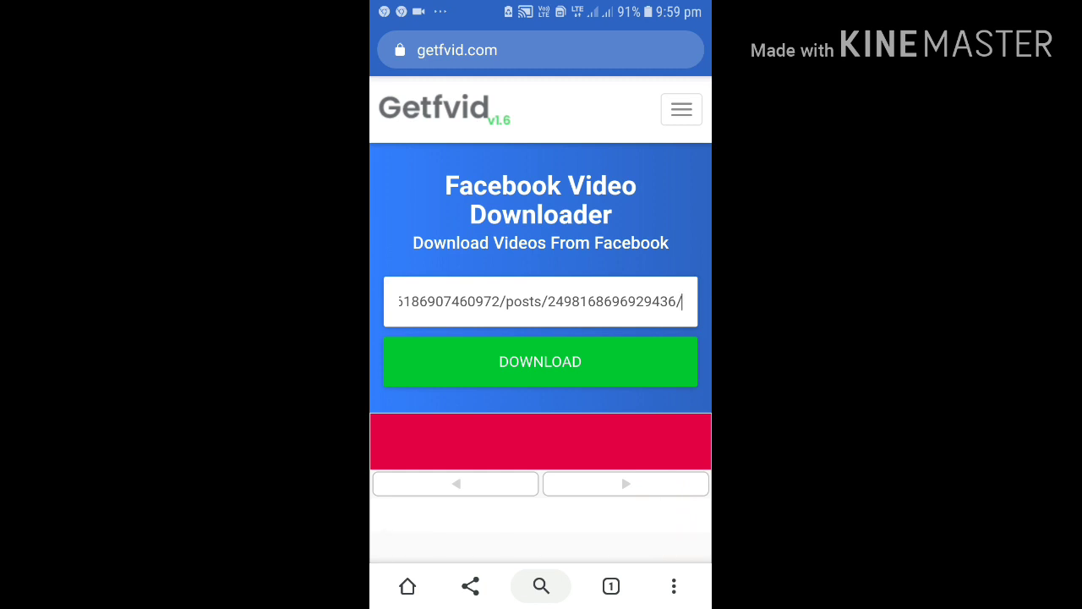
click(540, 361)
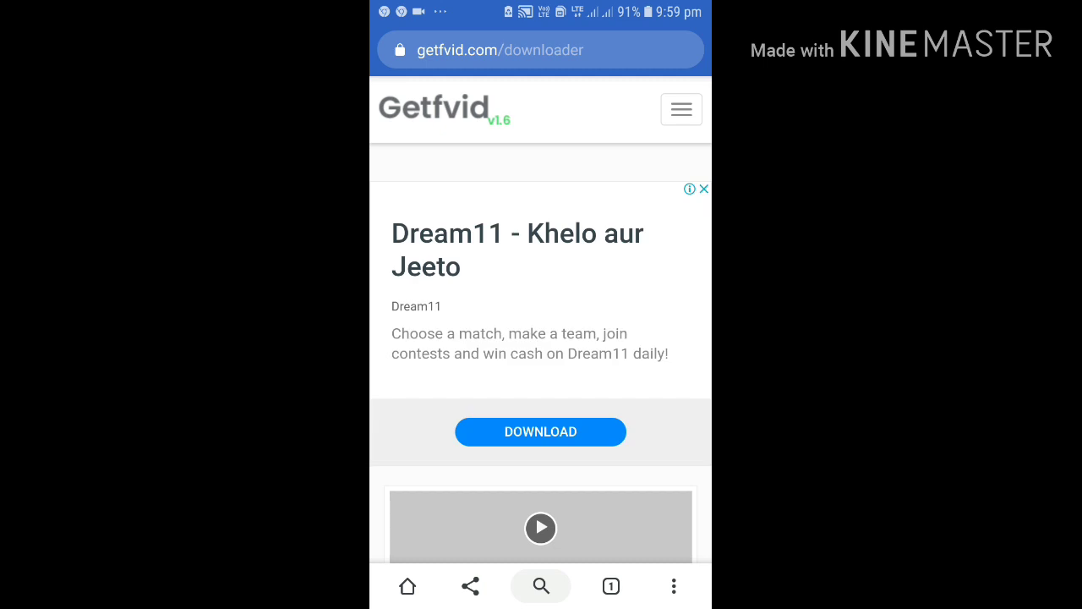
- Choose 'Download in Normal Quality' for the 1.69 MB Renault KWID video result
scroll(541, 339, down, 5)
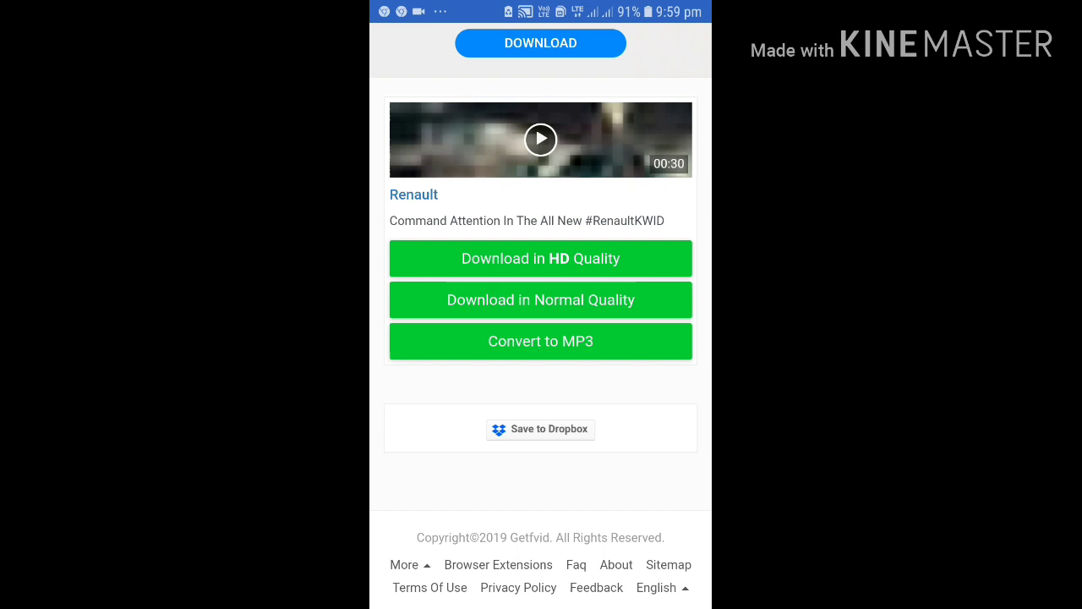
scroll(541, 339, up, 3)
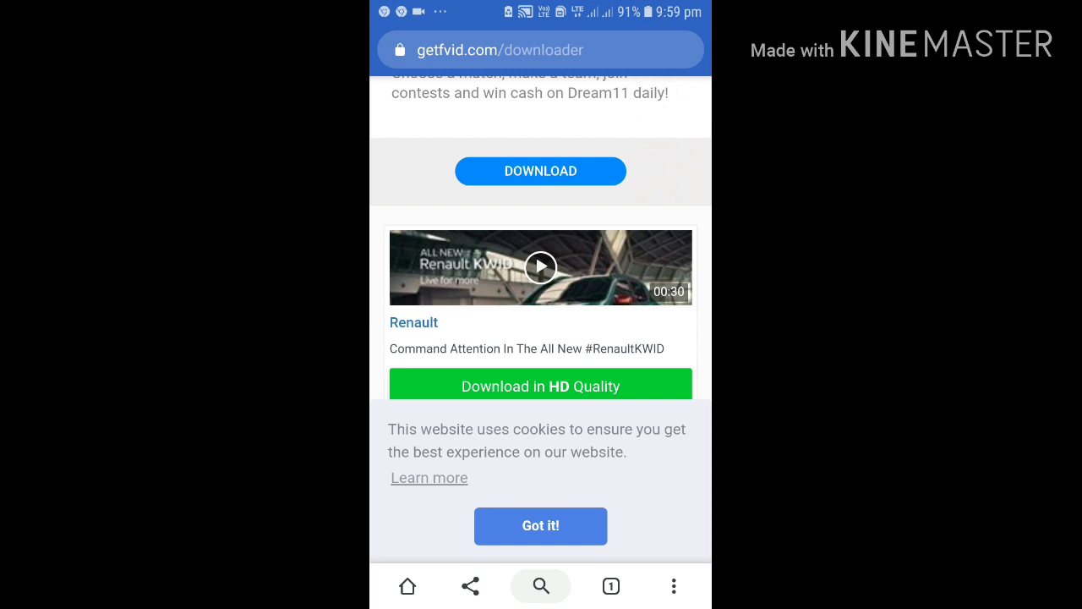
scroll(541, 296, down, 3)
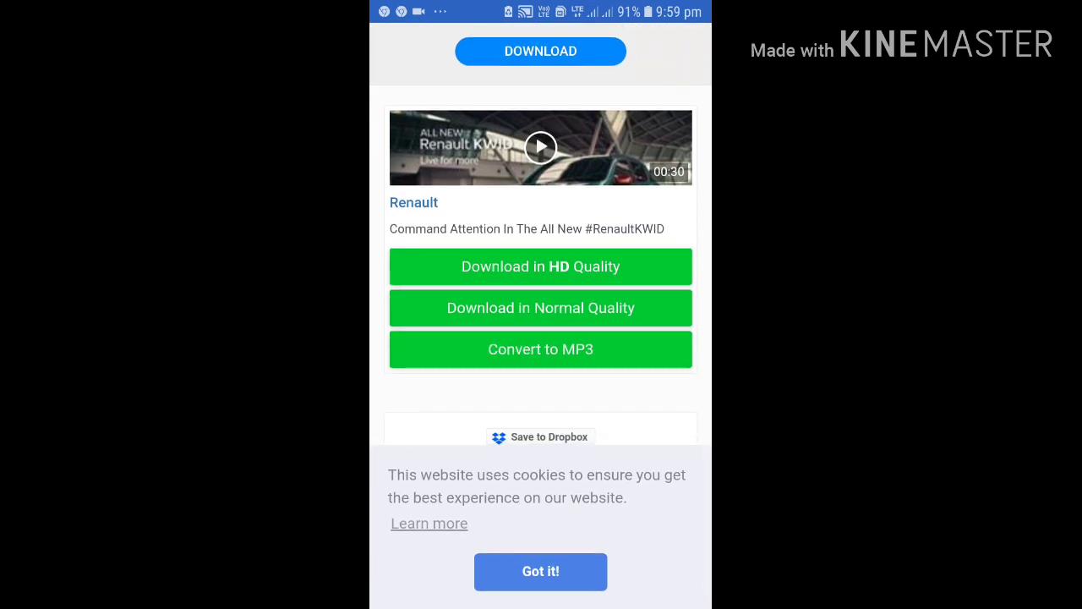
scroll(542, 296, up, 1)
scroll(542, 296, down, 2)
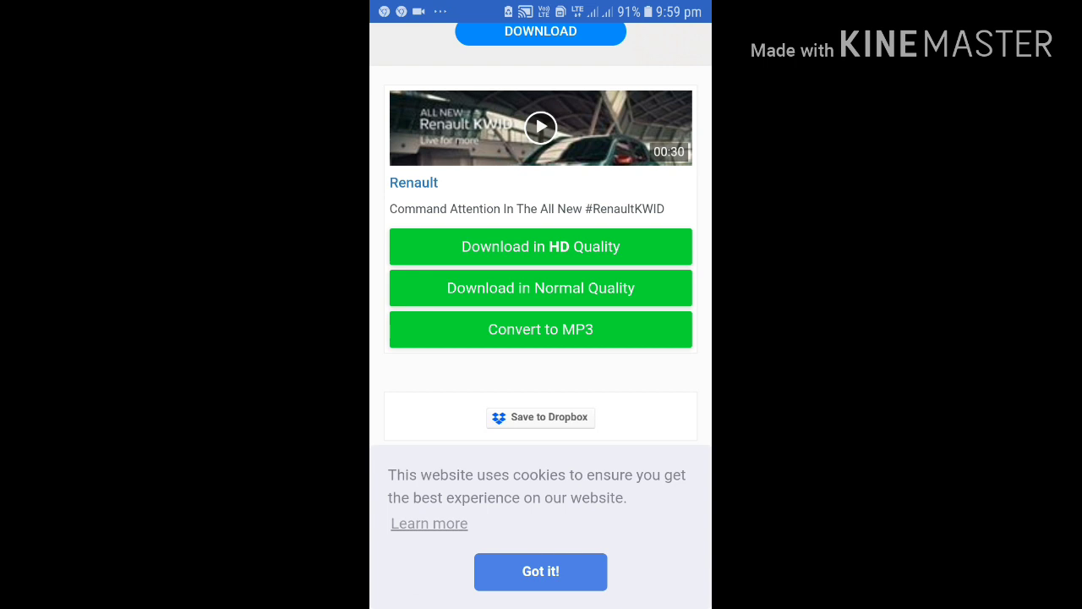
scroll(541, 296, up, 1)
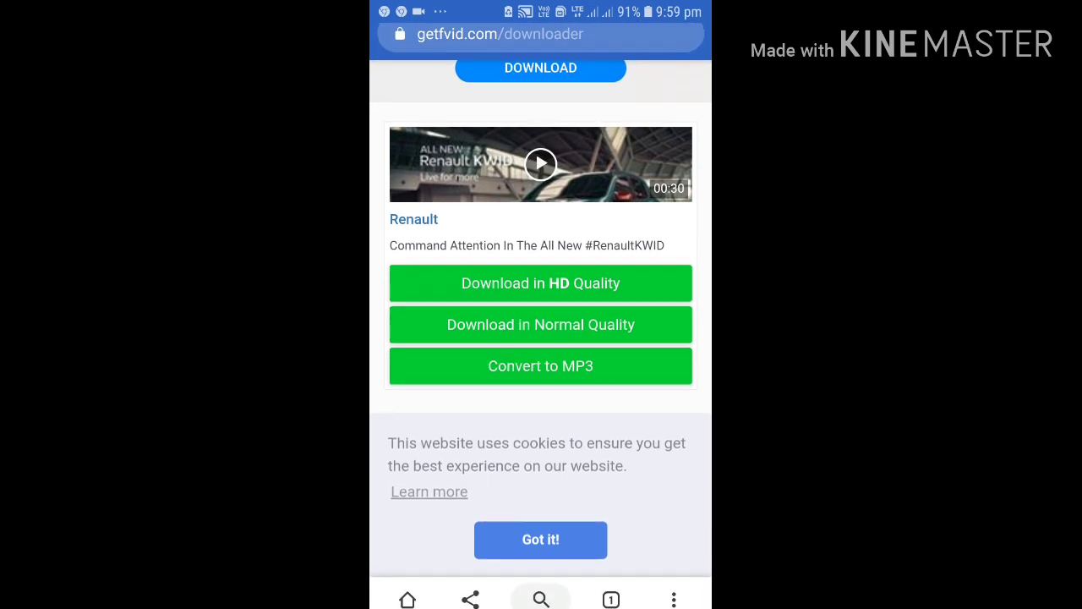
scroll(541, 296, down, 1)
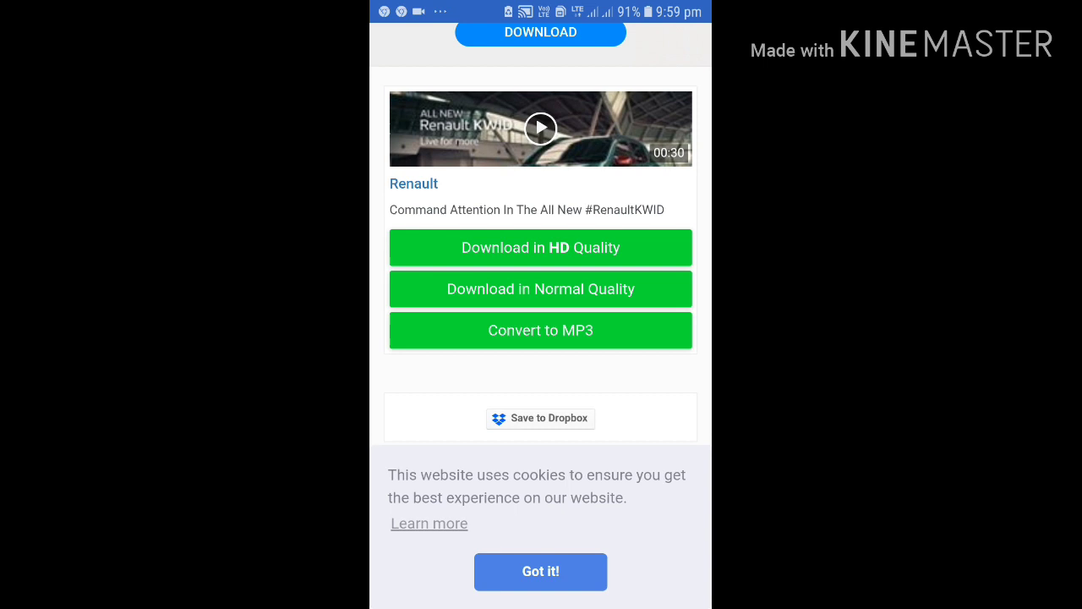
scroll(542, 296, up, 1)
click(541, 292)
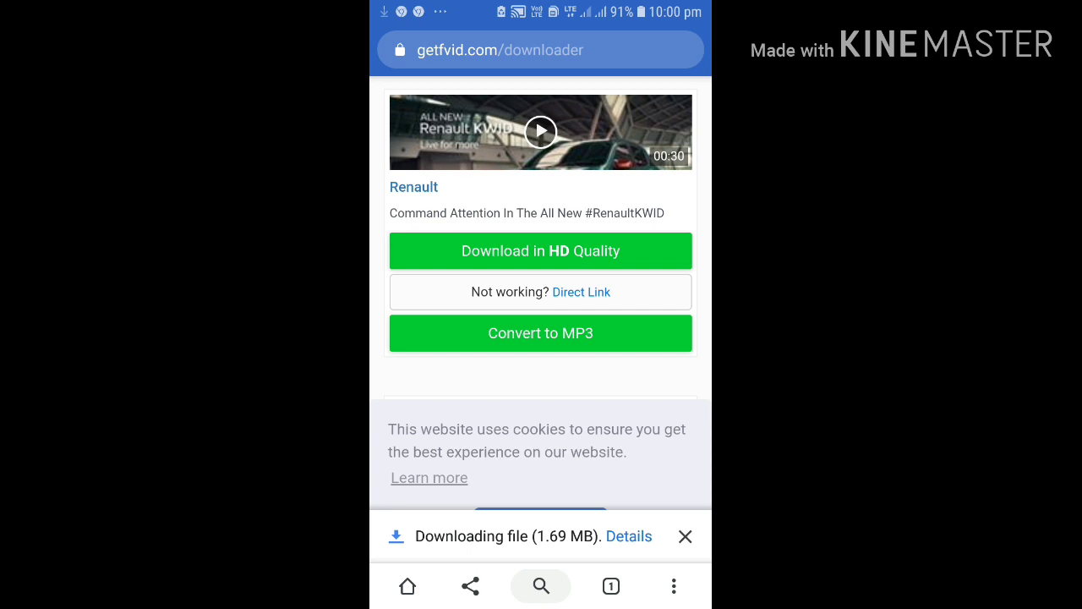
- Play the finished 1.77 MB Renault video from Chrome's downloads list, then exit downloads
click(629, 536)
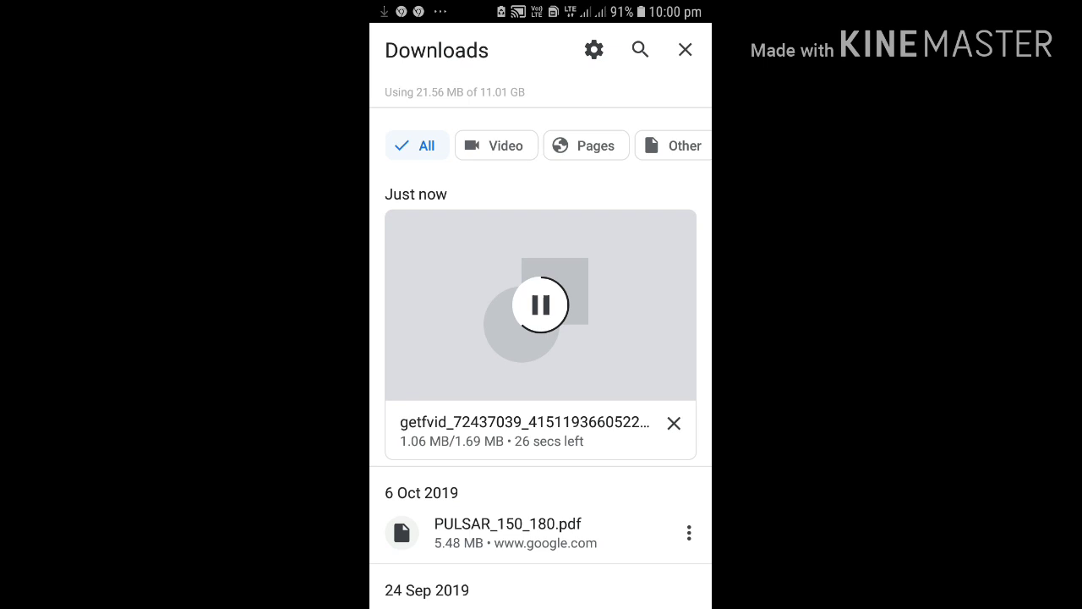
scroll(540, 342, down, 1)
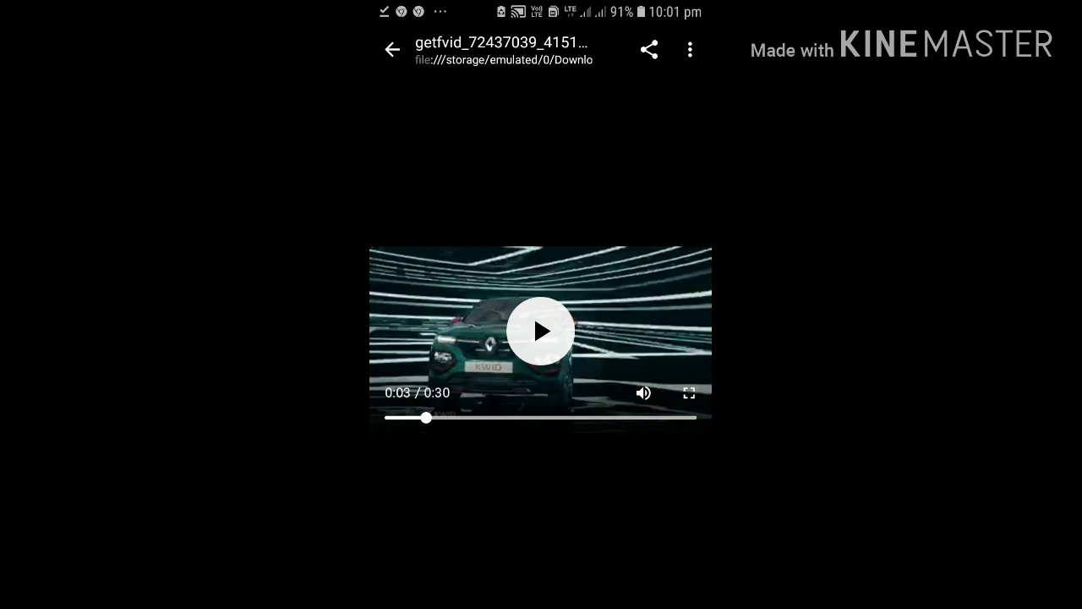
click(392, 50)
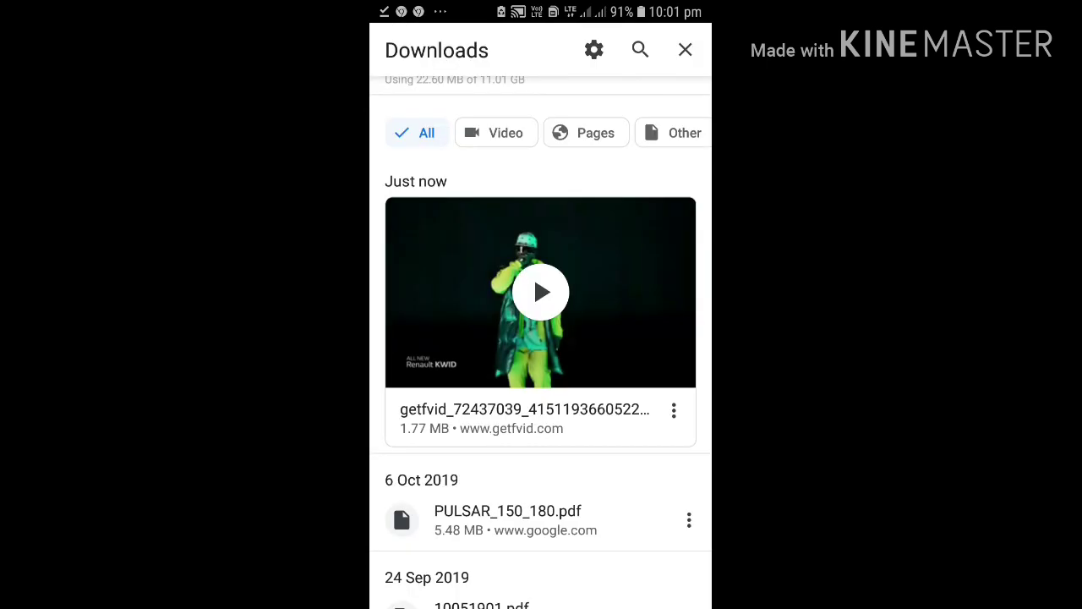
click(685, 49)
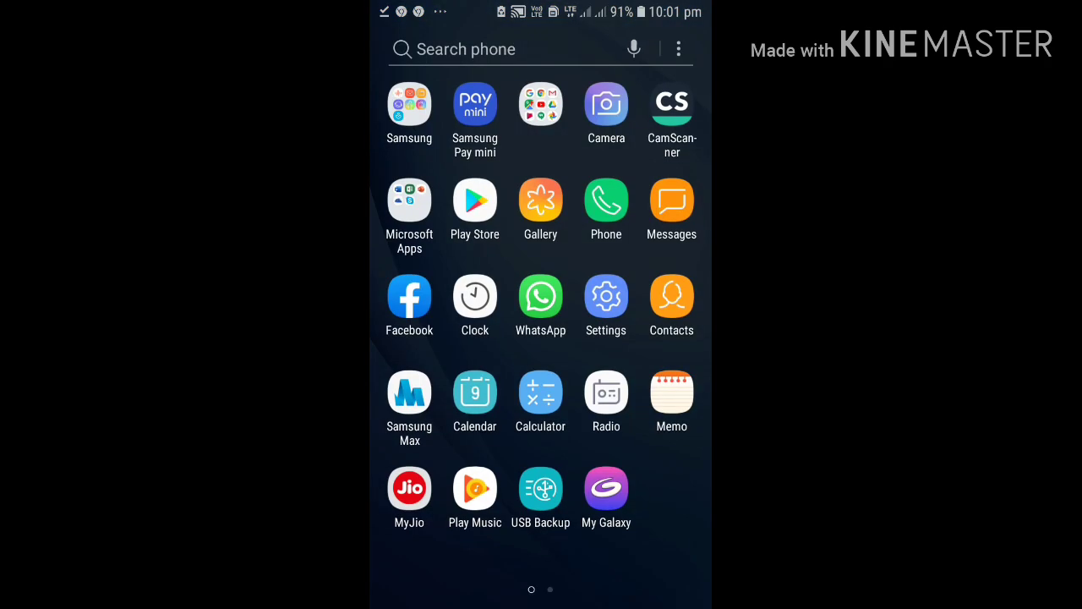
- Launch Samsung Gallery from the app drawer to view its October 2019 Pictures grid
click(541, 104)
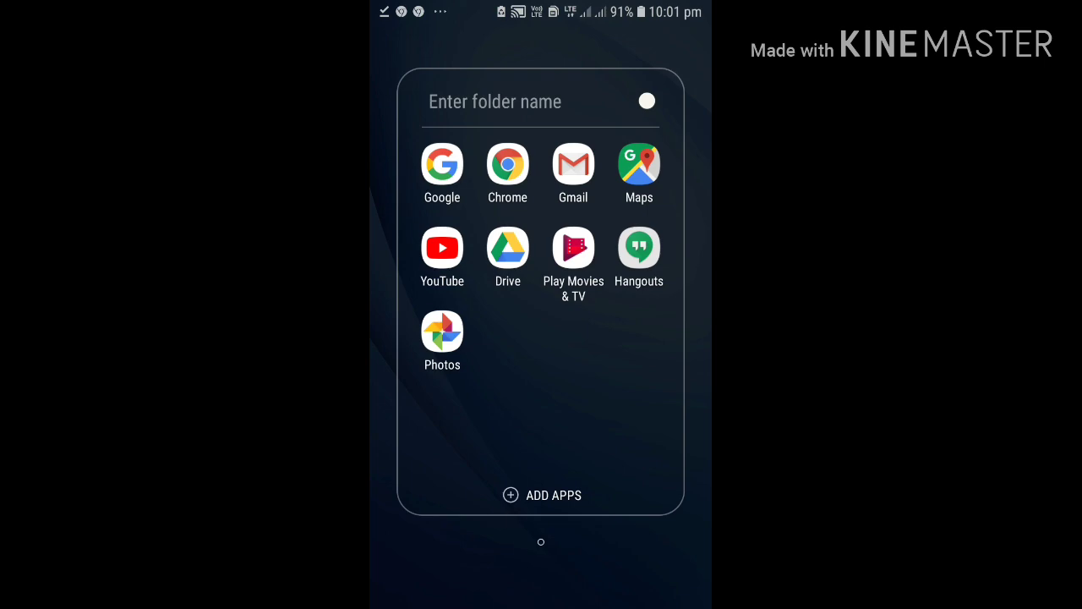
key(Escape)
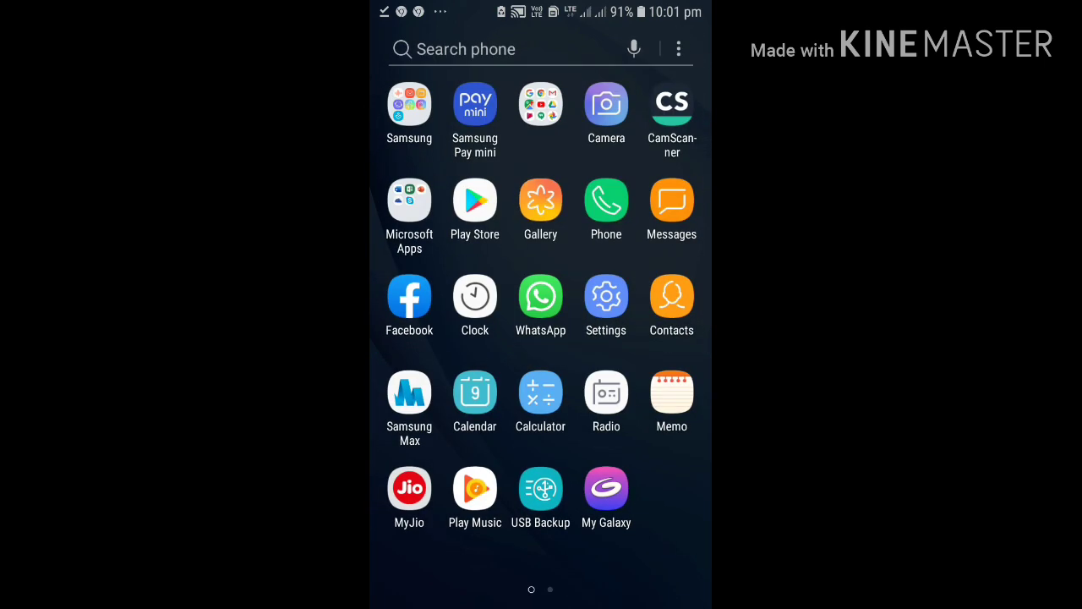
click(540, 200)
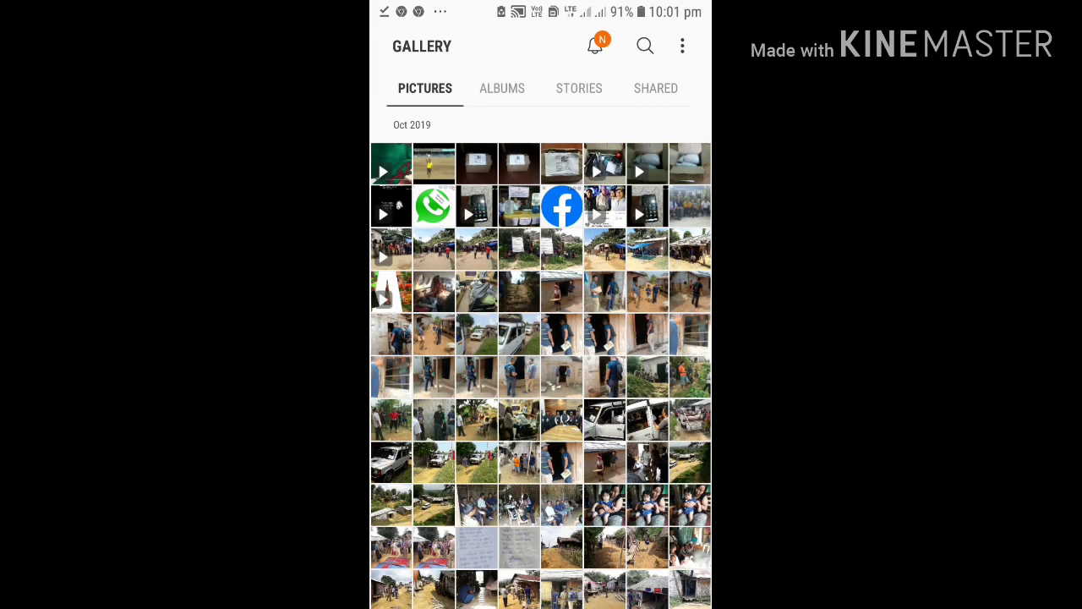